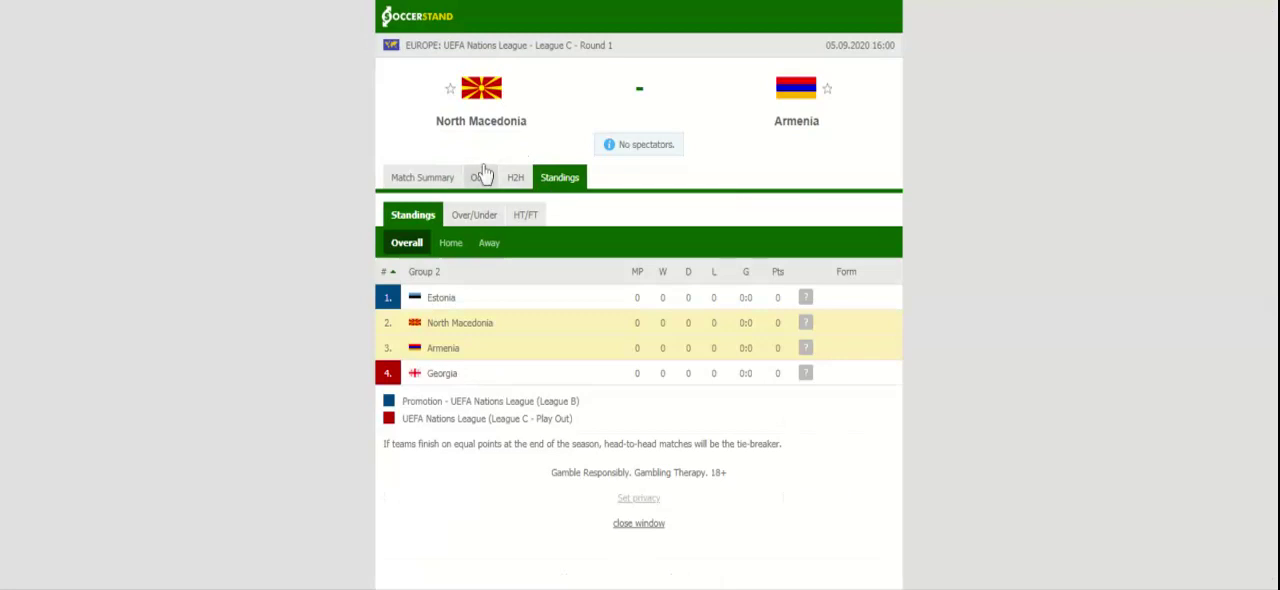
- Switch from Standings to the H2H tab to list North Macedonia's and Armenia's last five results
{"action": "left_click", "coordinate": [516, 177]}
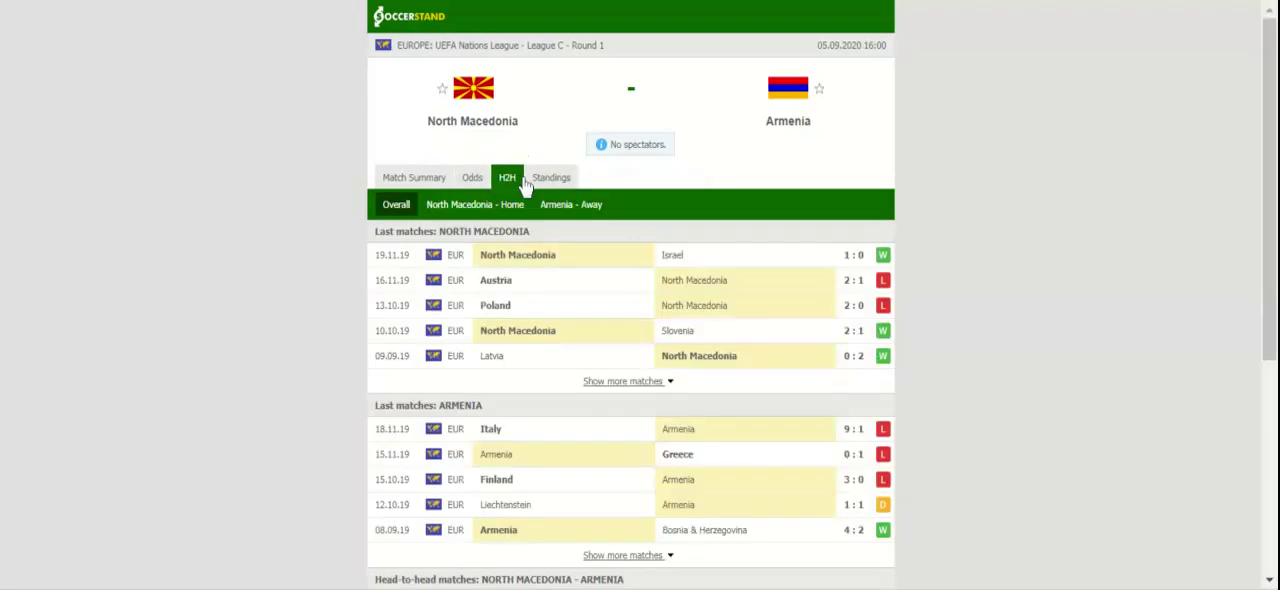